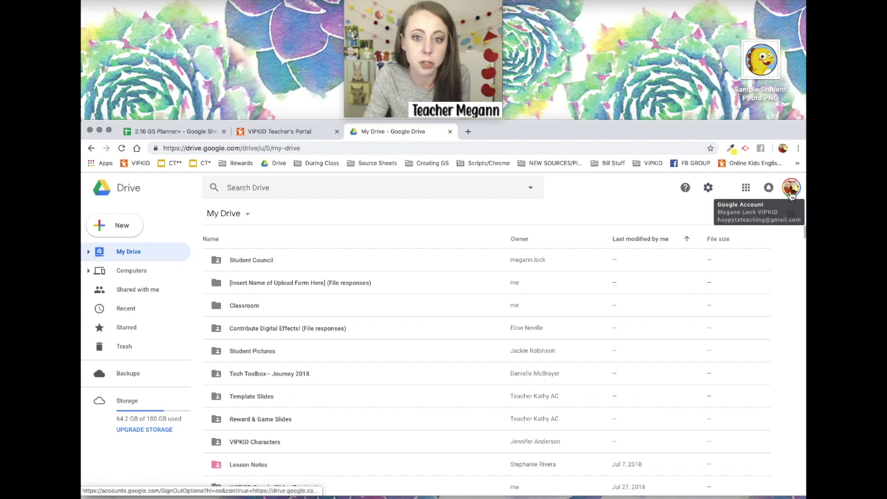
Search Drive for "student" and open the Student Photos folder
left_click(260, 190)
type("student")
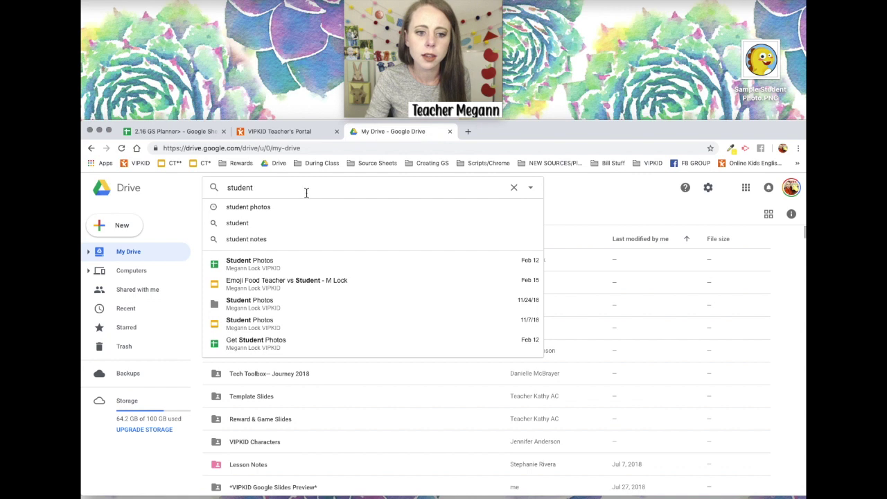
left_click(241, 304)
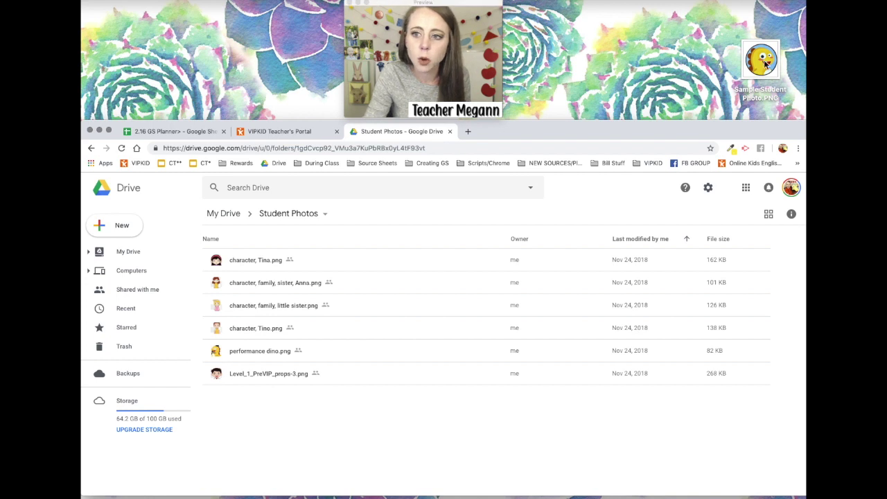
Upload Sample Student Photo.PNG from the desktop into the Student Photos folder and dismiss the upload notice
right_click(766, 64)
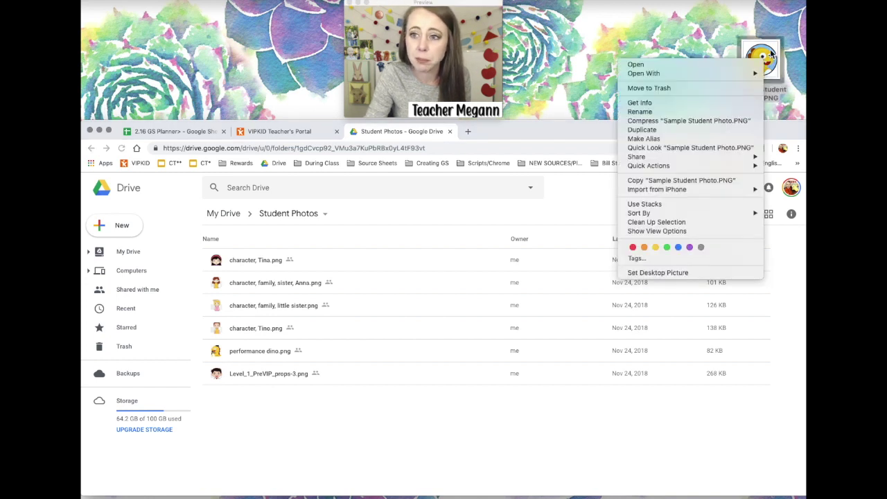
left_click(586, 126)
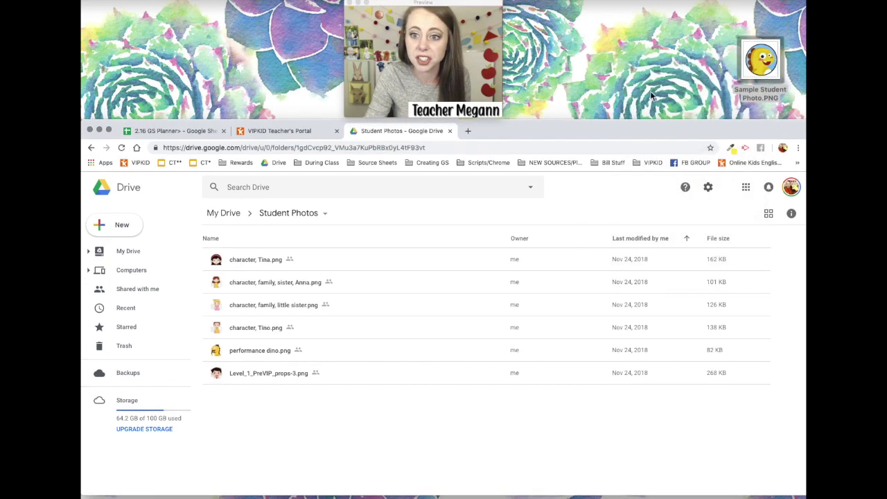
left_click(761, 66)
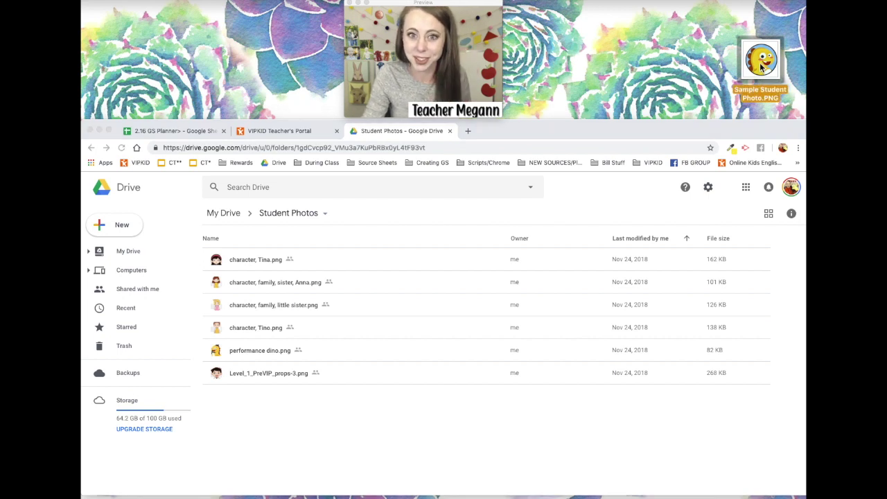
left_click_drag(761, 66, 427, 321)
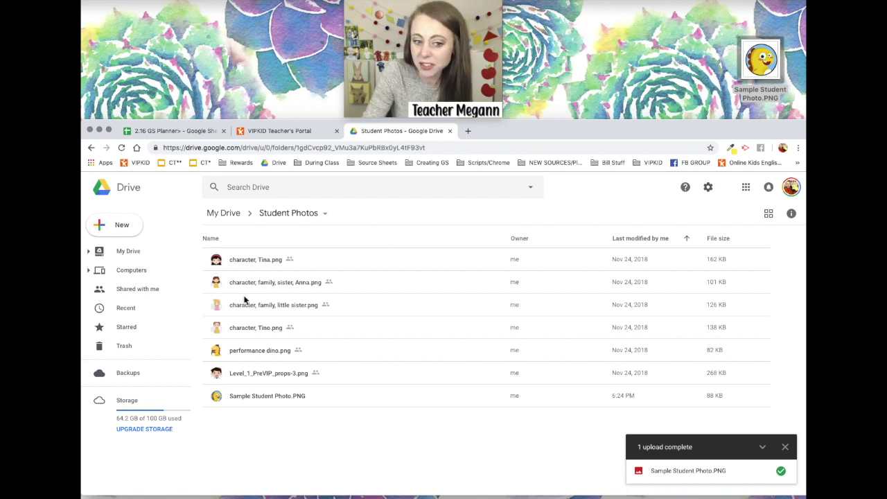
left_click(115, 230)
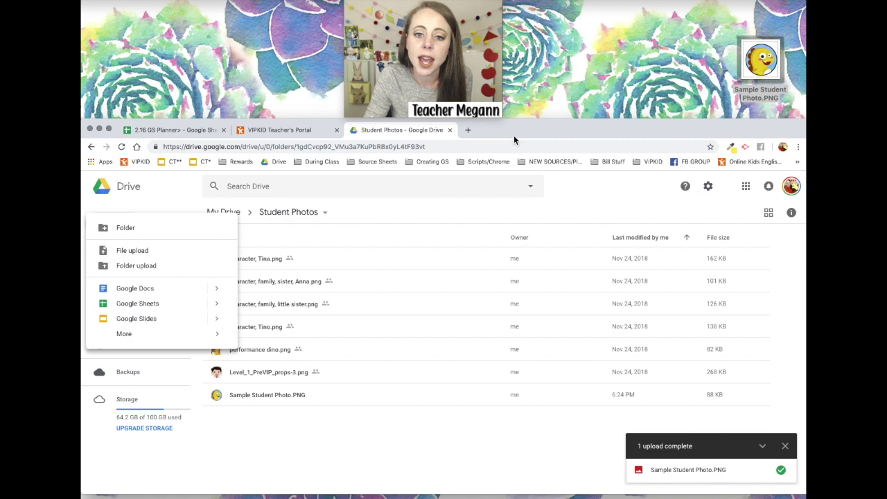
left_click(353, 477)
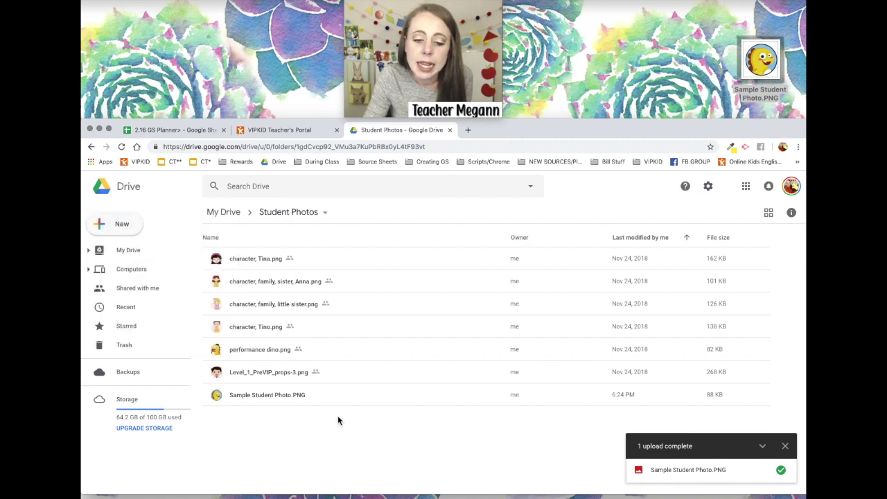
left_click(785, 447)
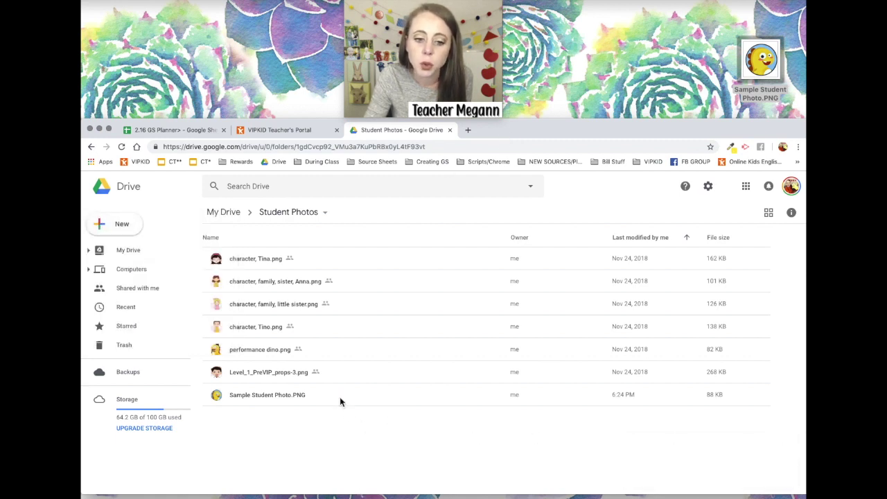
Preview Sample Student Photo.PNG and get its shareable link so anyone with the link can view it
right_click(339, 402)
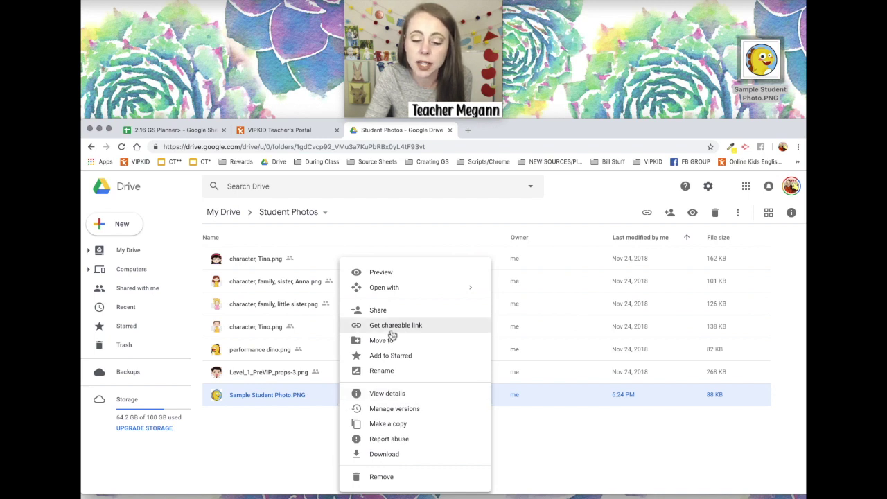
double_click(283, 397)
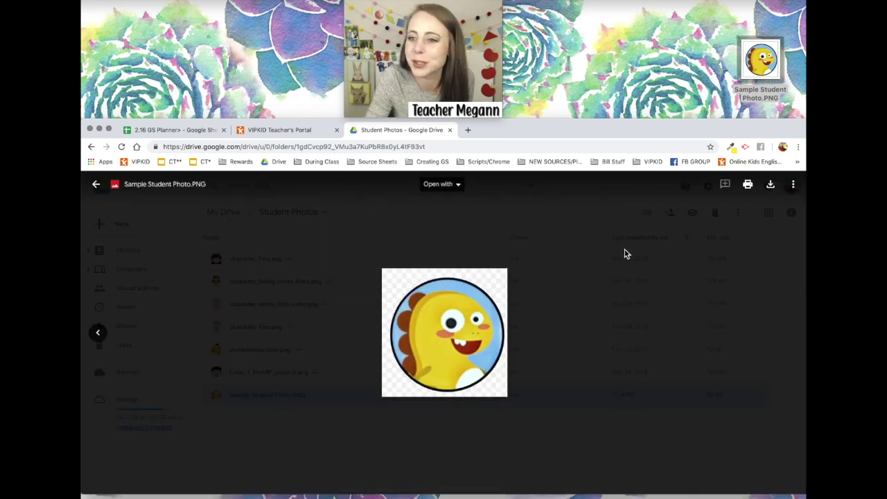
left_click(793, 184)
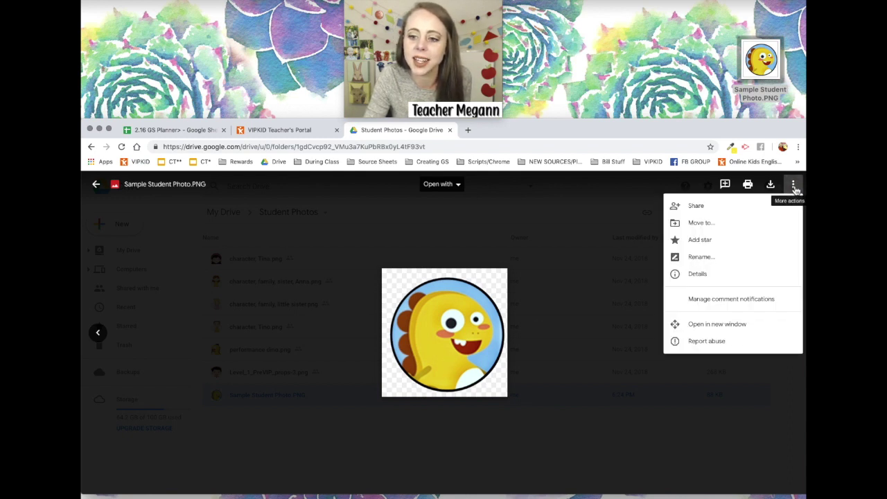
left_click(696, 206)
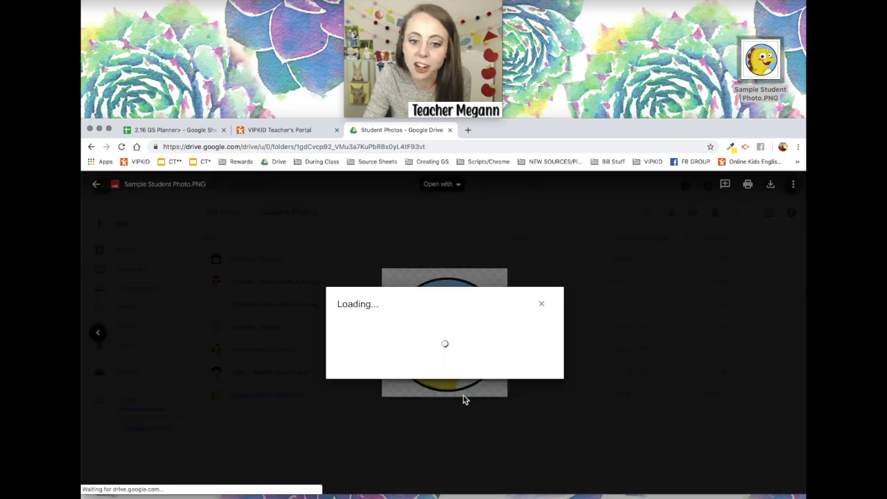
left_click(555, 289)
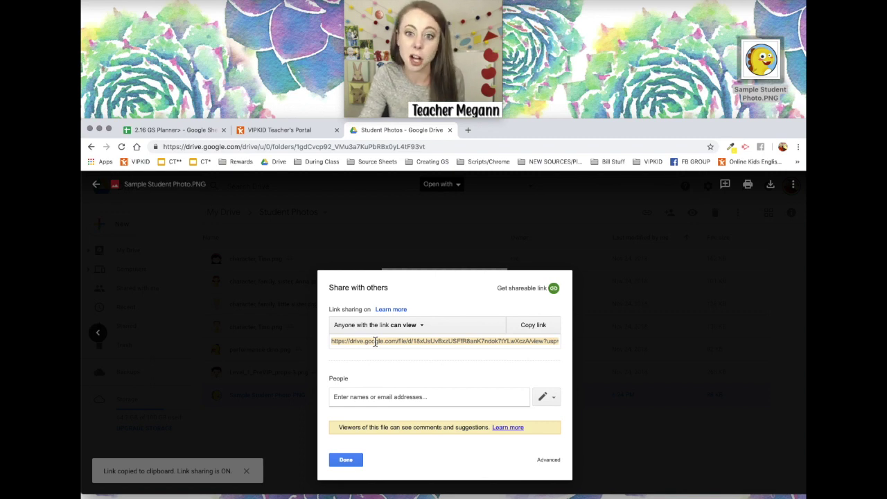
In the 2.16 GS Planner spreadsheet, paste the link as the new student's photo link and save the student to My Students
left_click(209, 130)
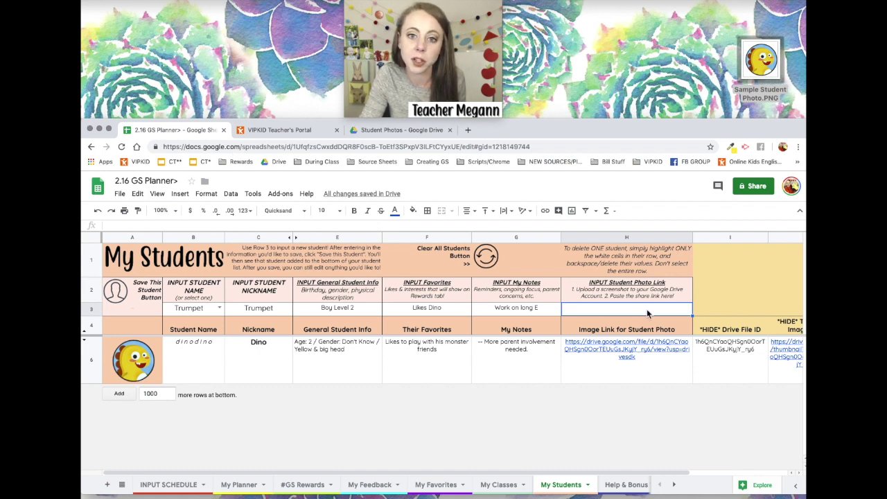
key("super+v")
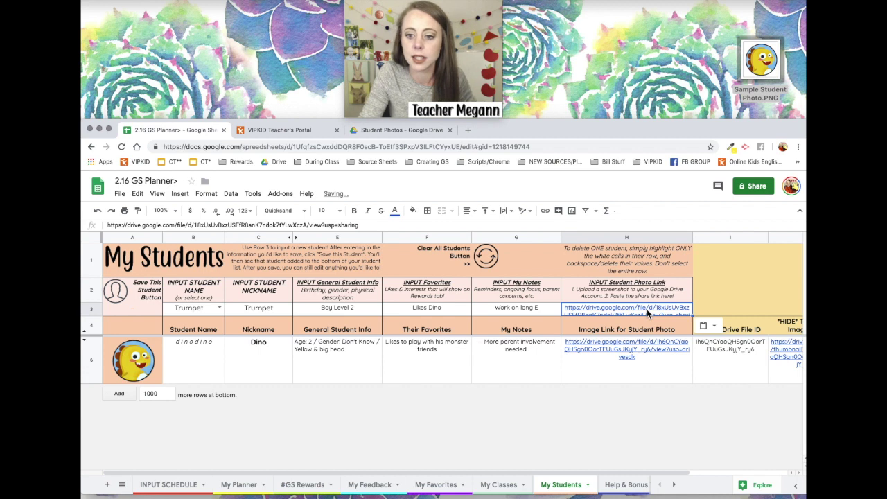
left_click(115, 292)
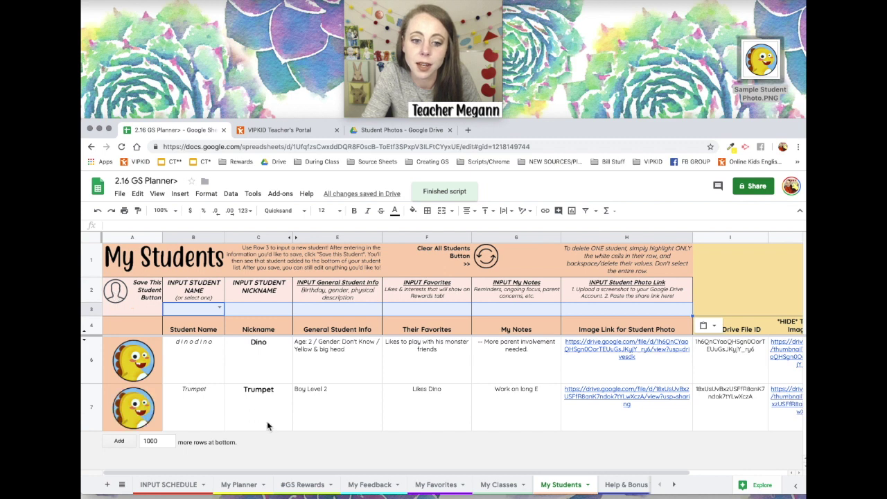
left_click(151, 422)
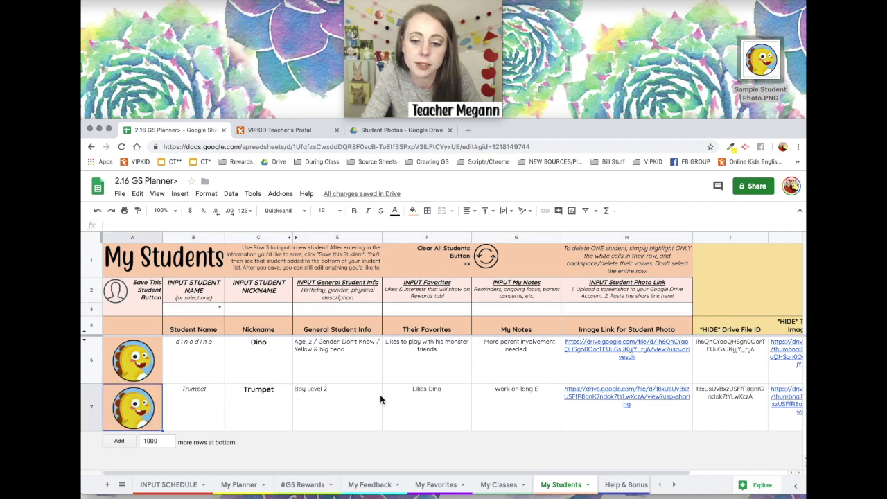
left_click(459, 402)
left_click(515, 400)
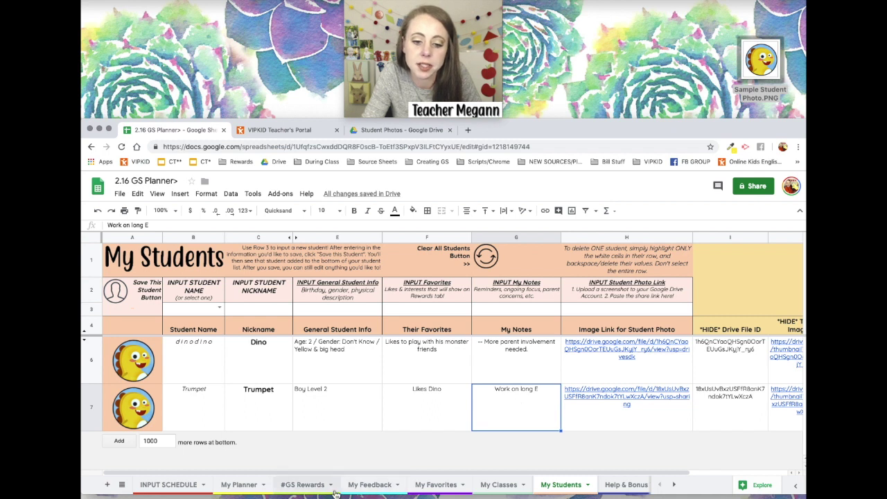
On the #GS Rewards sheet, set the lesson information column to show Student Notes and select the first student's note
left_click(302, 484)
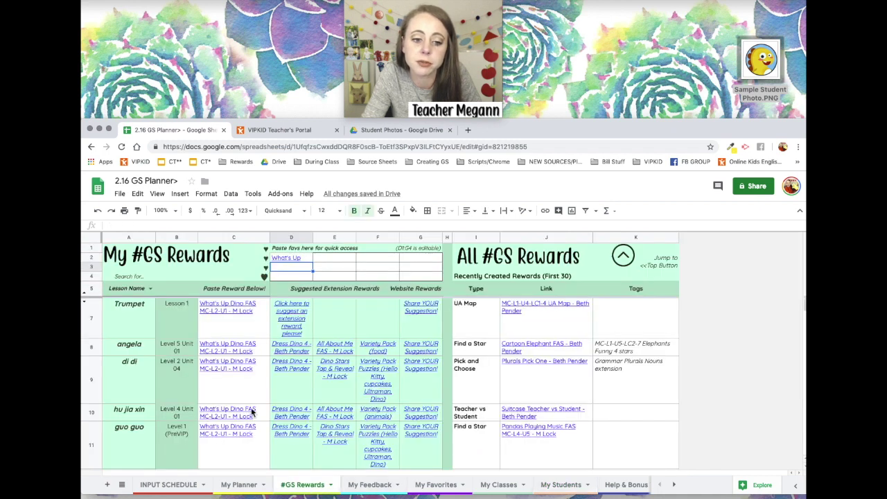
left_click(150, 290)
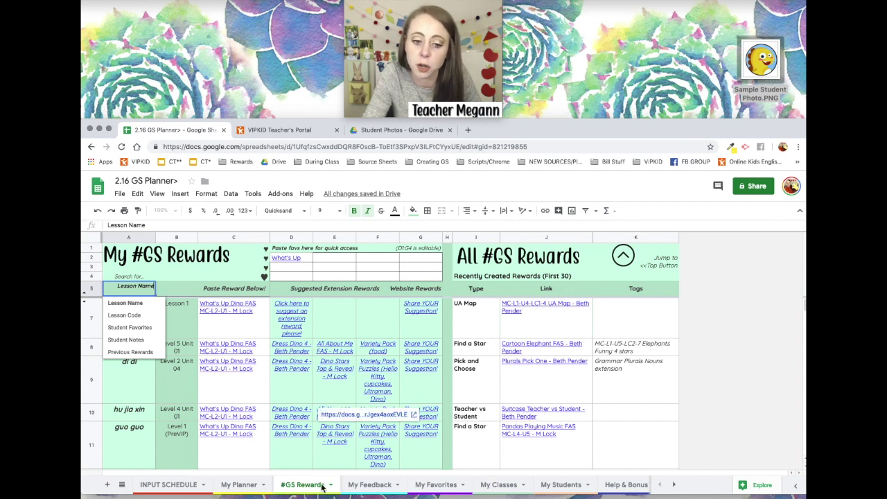
left_click(134, 341)
left_click(163, 327)
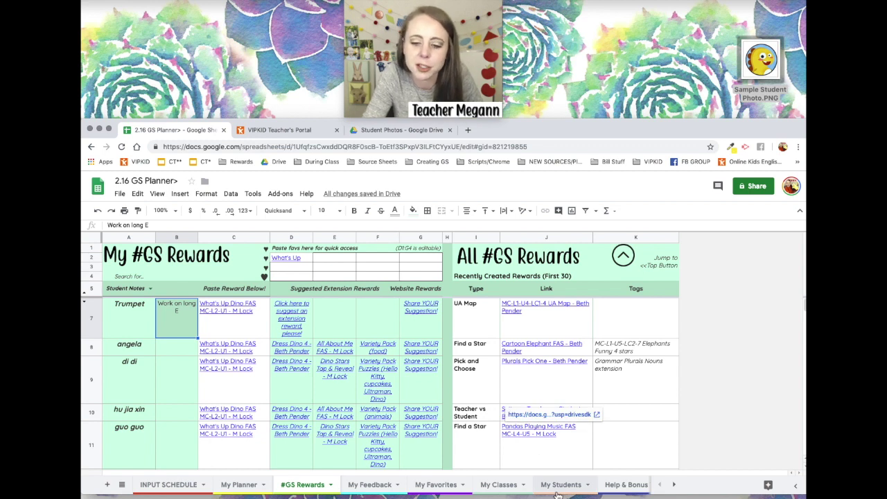
Save the scheduled classes from the INPUT SCHEDULE sheet to My Classes
left_click(174, 487)
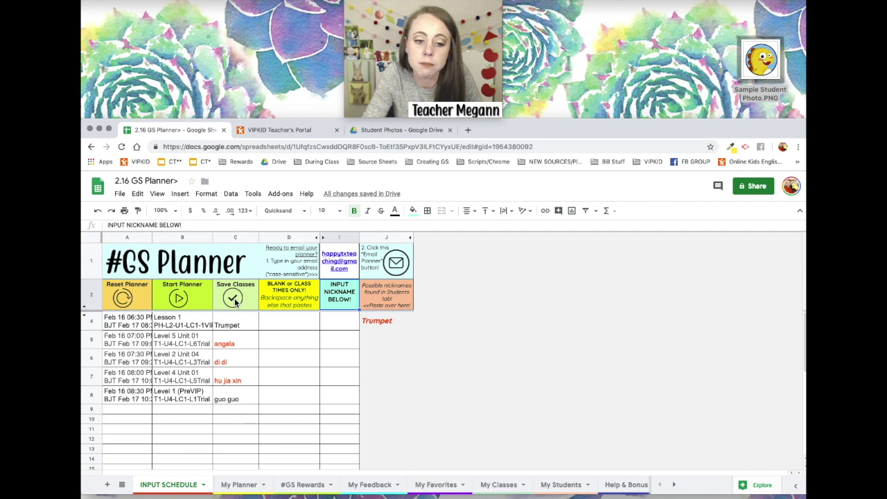
left_click(235, 300)
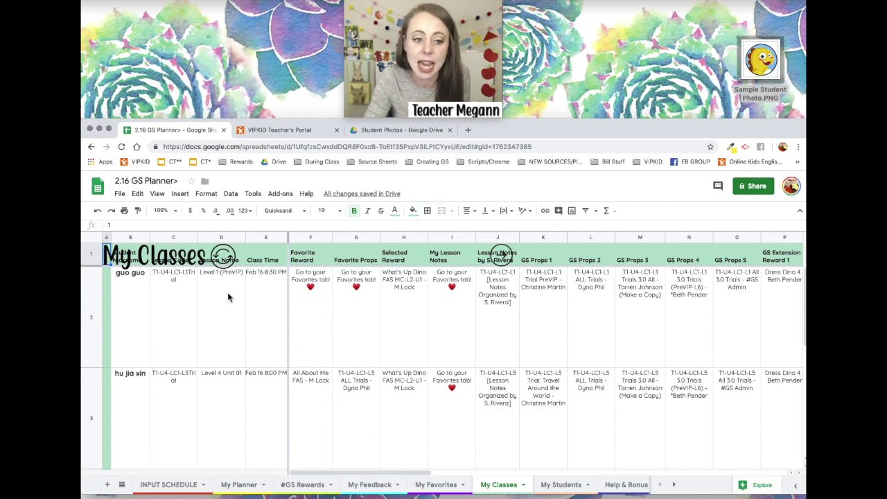
right_click(229, 296)
Increase the height of header row 1 on the My Classes sheet so the title clears the column headings
left_click(91, 256)
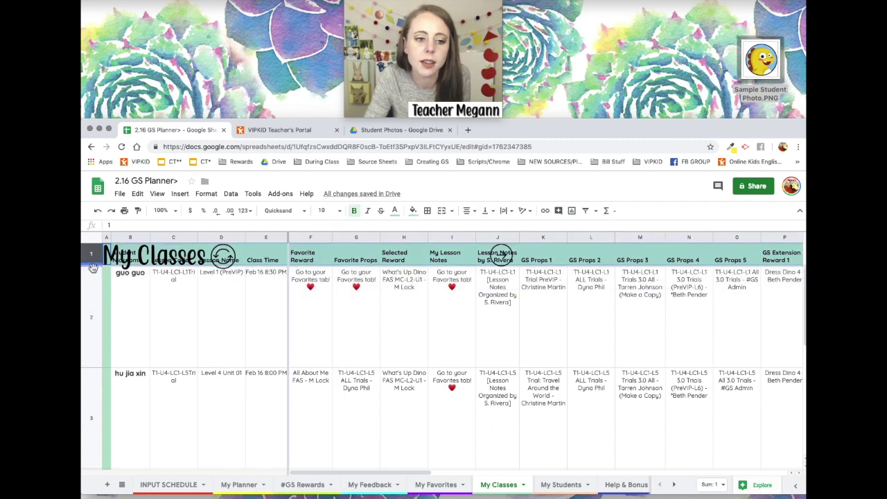
left_click_drag(92, 269, 87, 285)
left_click(560, 366)
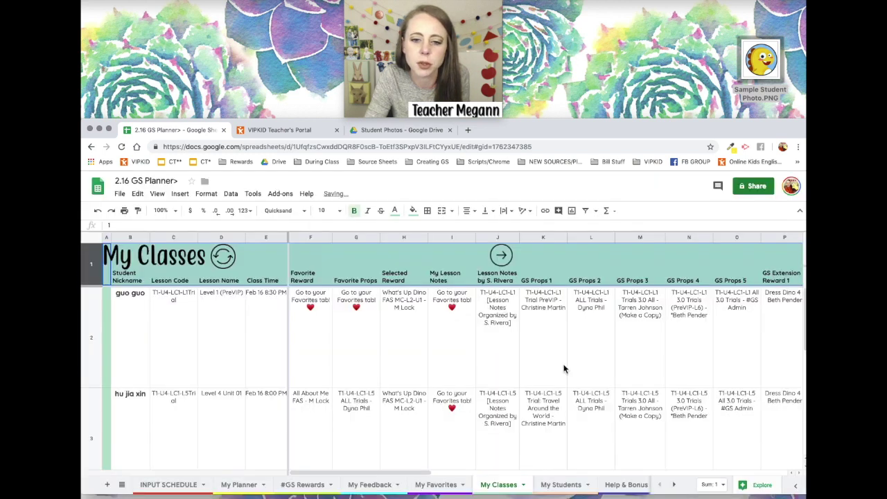
Select the Selected Reward column in My Classes, and set the information column on #GS Rewards to Previous Rewards
left_click(244, 374)
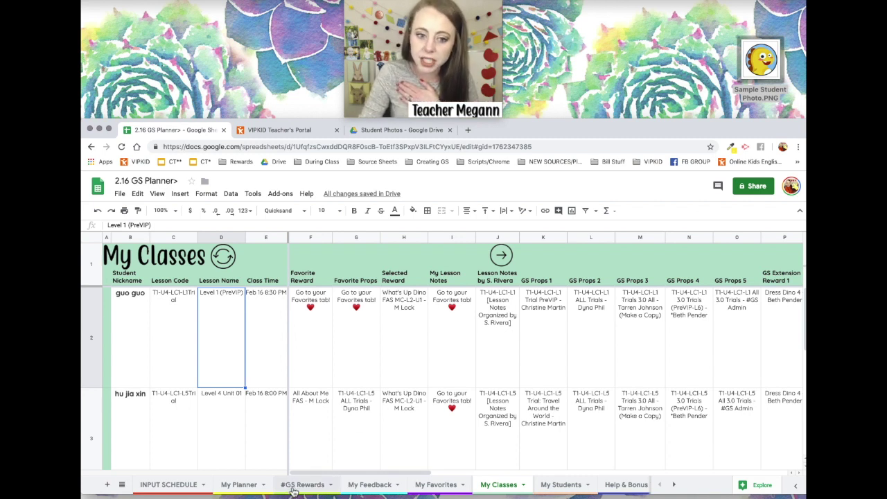
left_click(414, 237)
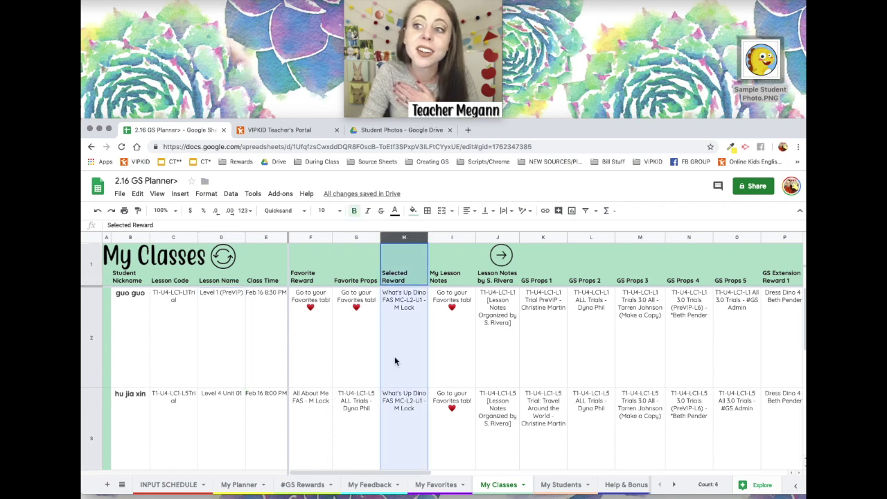
left_click(312, 484)
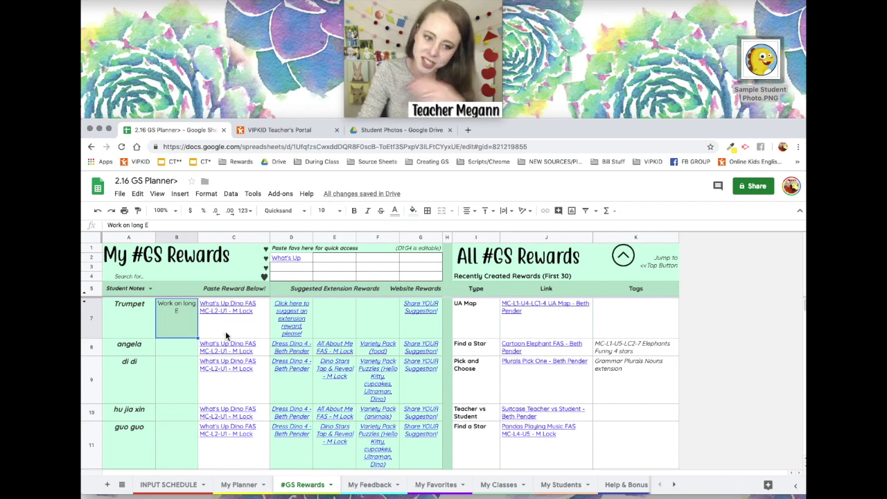
left_click(149, 289)
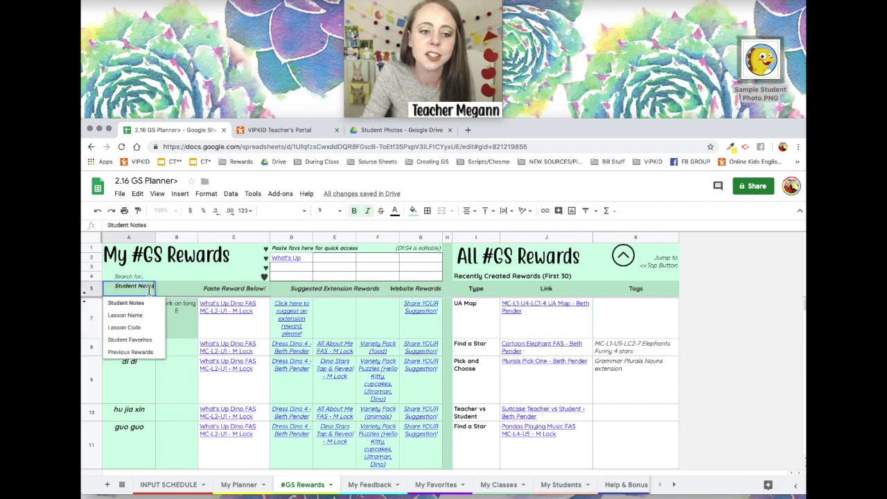
left_click(132, 352)
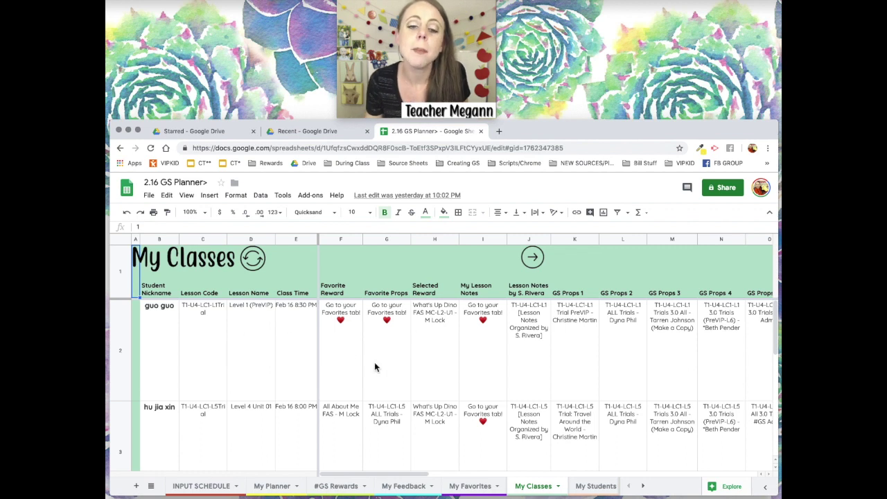
Examine the saved classes on My Classes, from the lesson notes columns across to Edited Favorite Boy Feedback and down to the last row
left_click(521, 324)
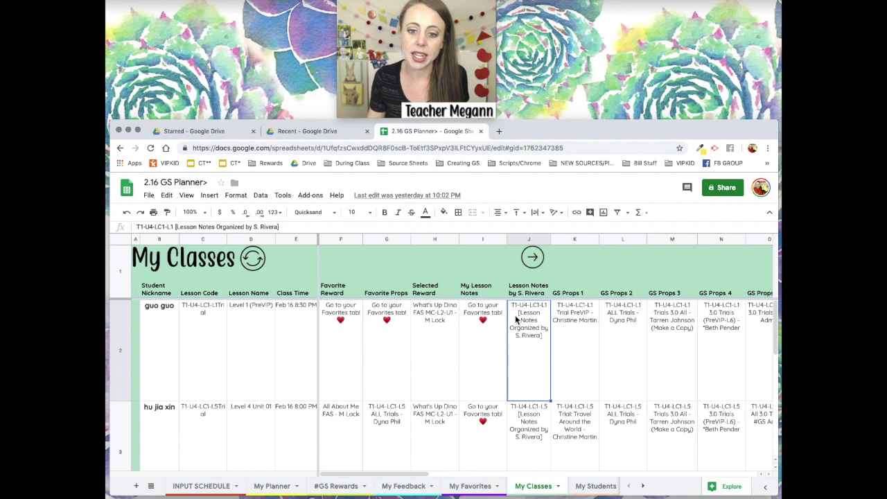
left_click(477, 318)
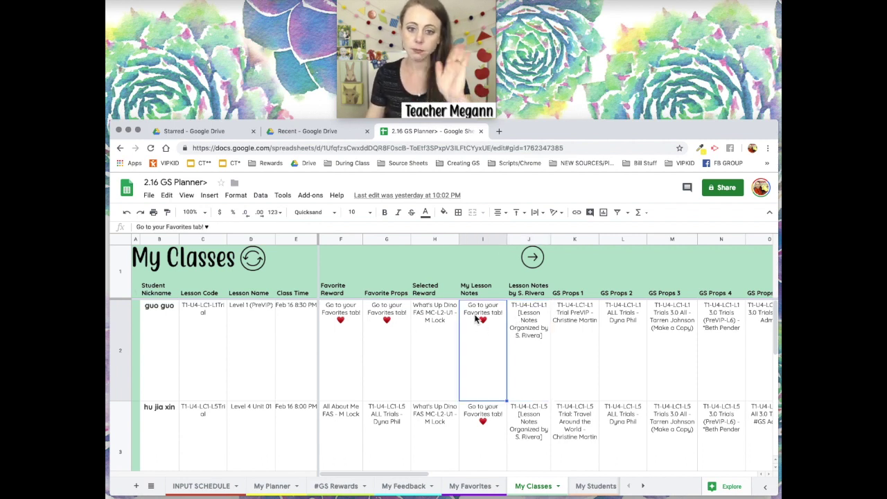
left_click_drag(419, 477, 763, 493)
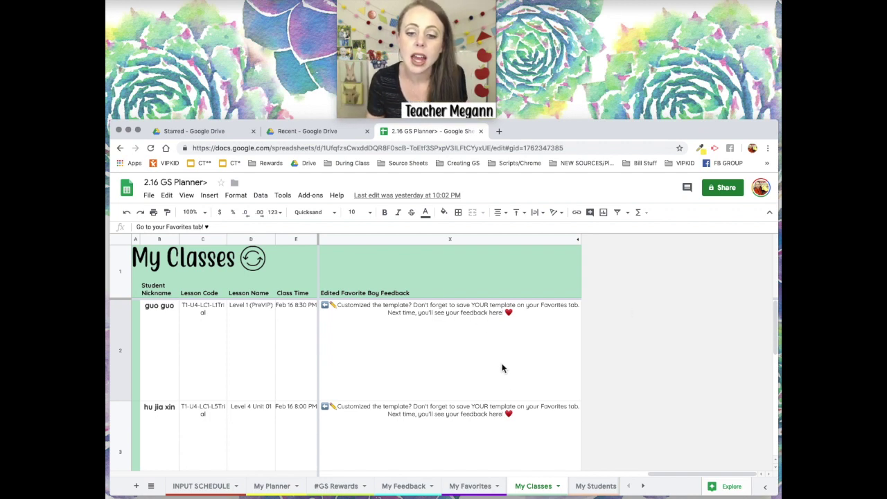
scroll(515, 410, "down", 5)
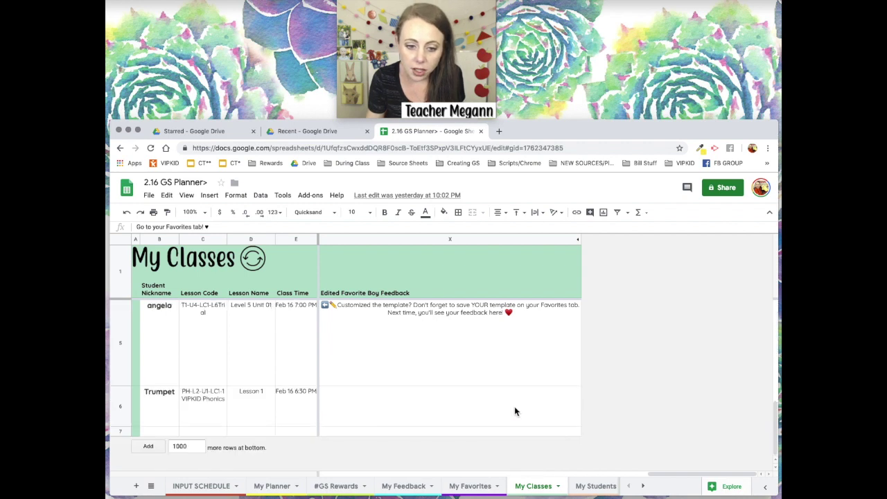
Clear the saved details in My Classes from the My Lesson Notes column through Edited Favorite Boy Feedback for all five classes
left_click(520, 413, "shift")
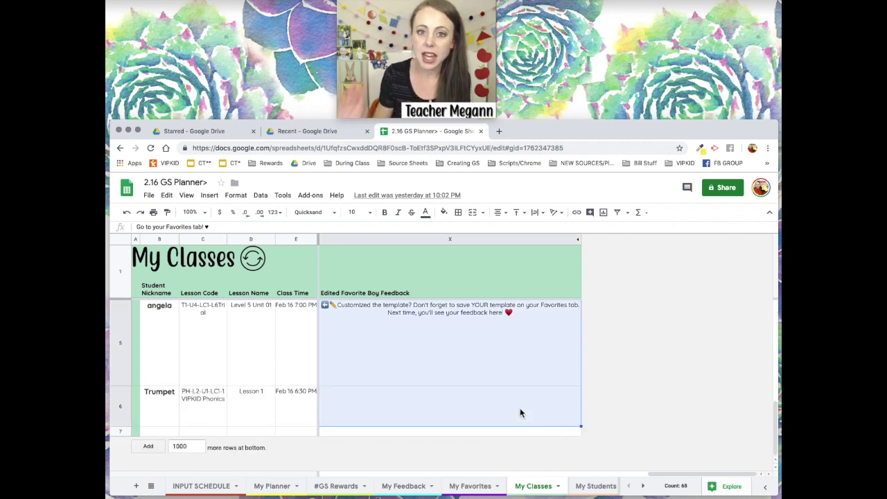
key("Delete")
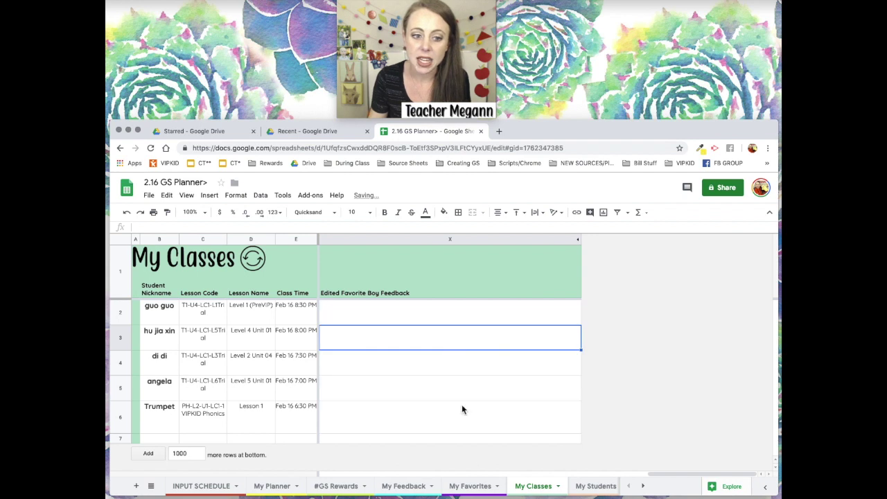
Clear the Favorite Reward and Favorite Props entries in rows 2 to 6 of My Classes, keeping the Selected Reward entries
left_click_drag(679, 476, 351, 476)
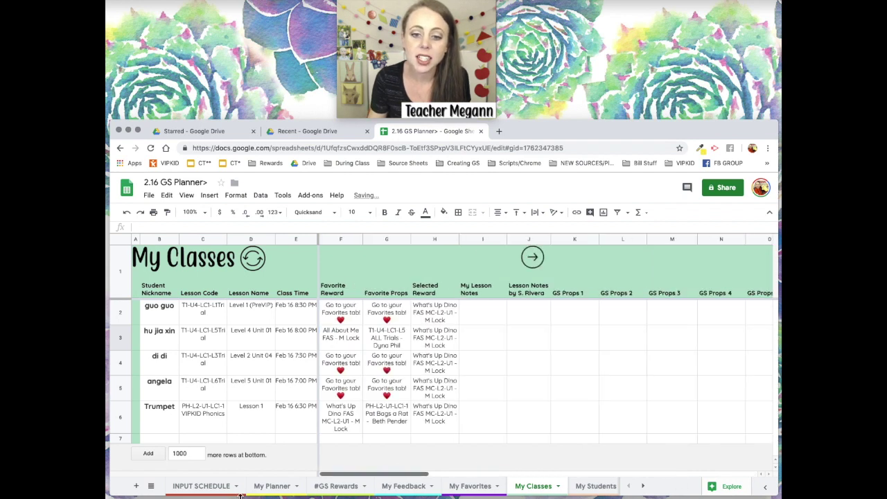
left_click(438, 354)
left_click(429, 320)
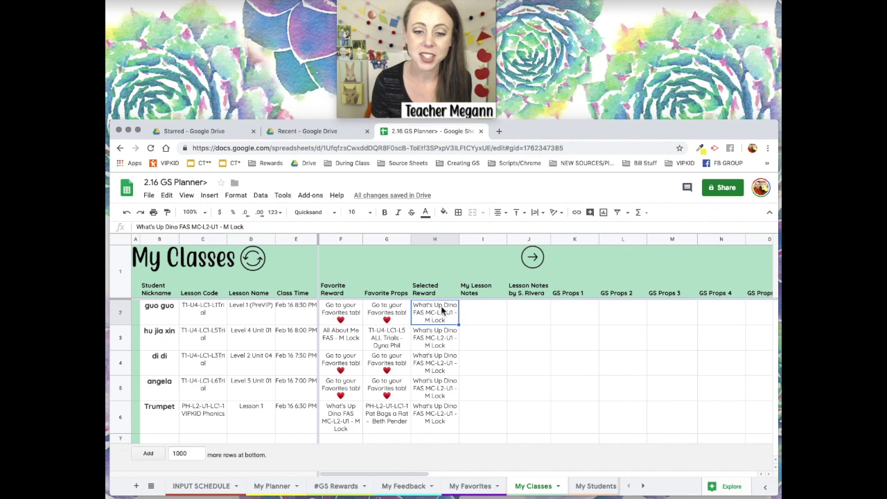
left_click(388, 439)
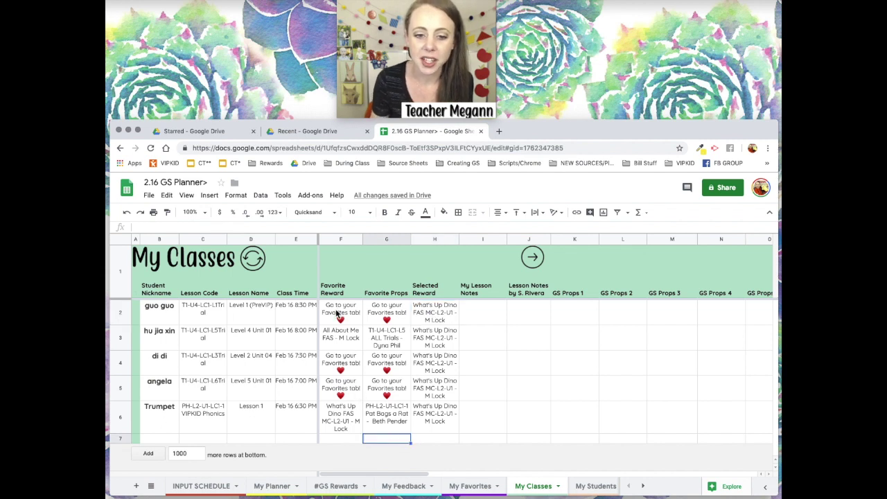
left_click_drag(334, 309, 391, 419)
key("Delete")
left_click(534, 349)
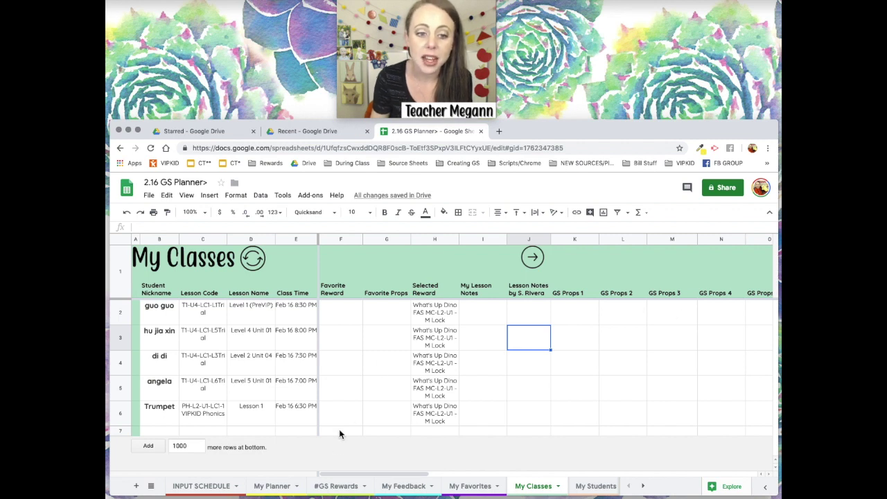
Review the My Notes from Class and Selected Reward columns on My Classes, selecting each column in turn
left_click_drag(420, 475, 561, 474)
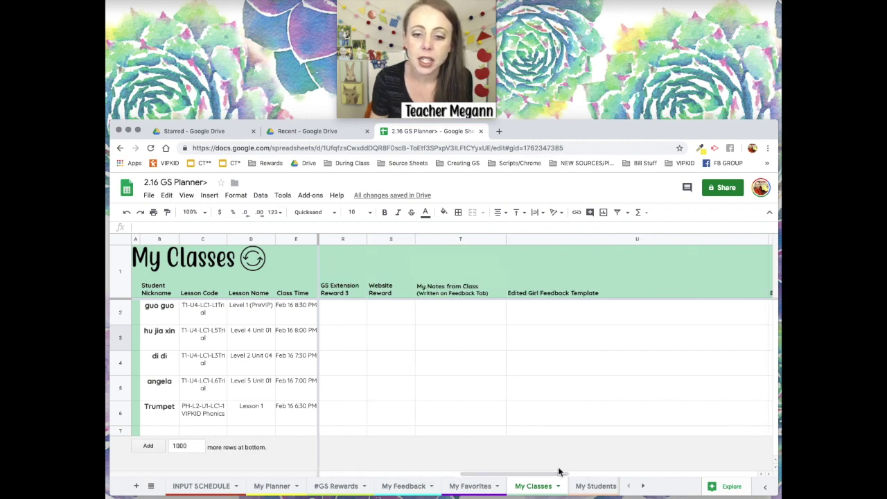
left_click(440, 239)
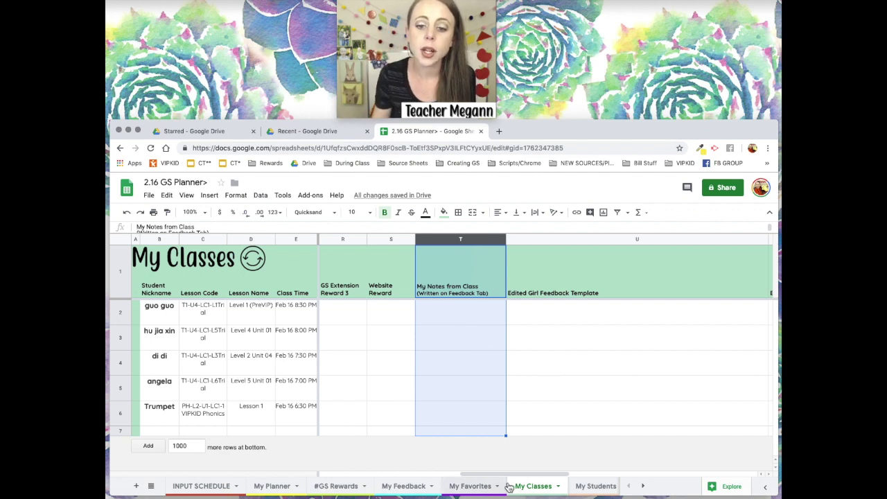
left_click_drag(506, 475, 369, 474)
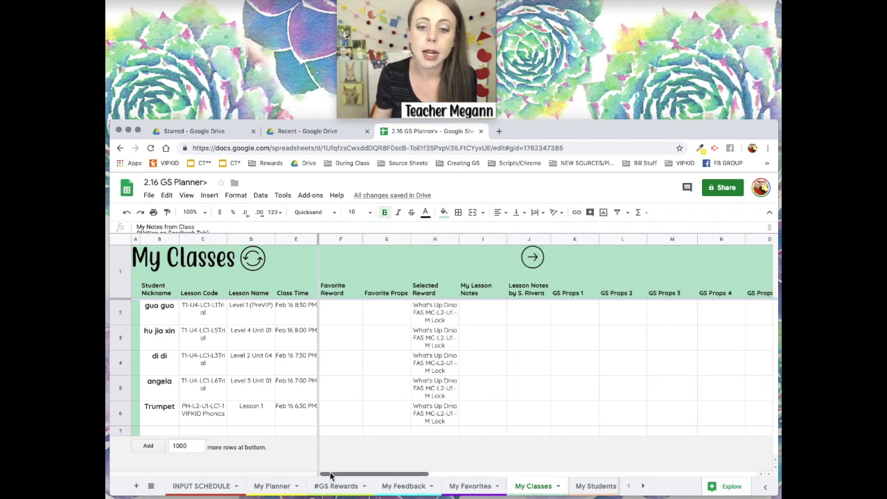
left_click(435, 239)
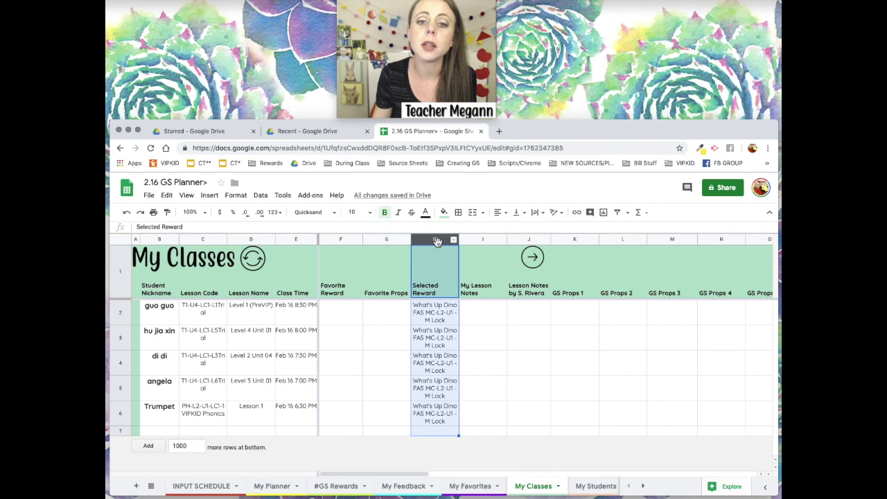
left_click(490, 313)
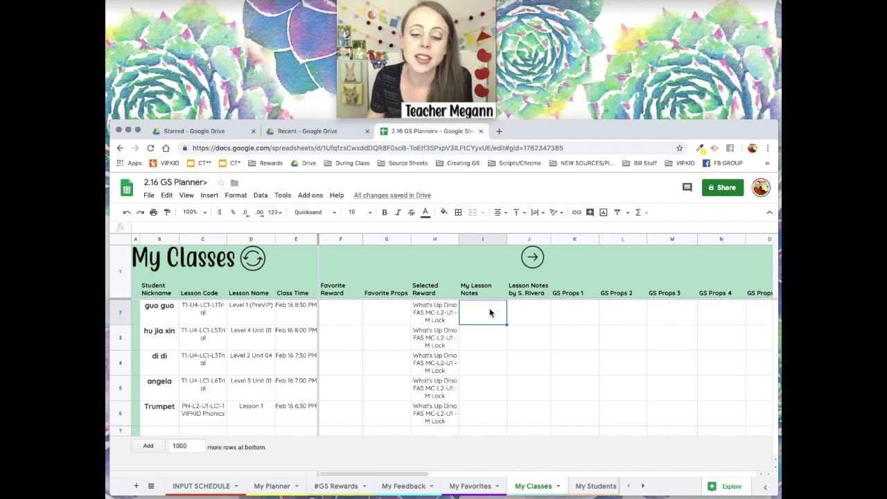
left_click(452, 346)
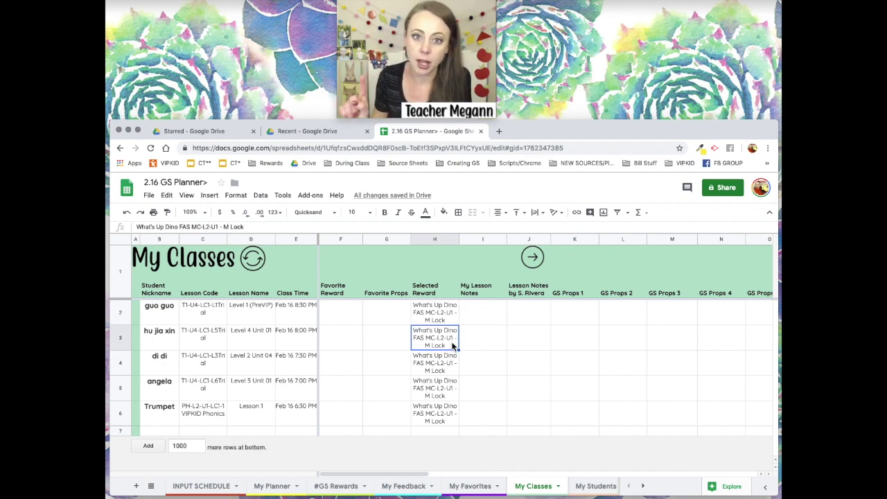
Reset the planner on the INPUT SCHEDULE sheet to clear the scheduled classes
left_click(203, 487)
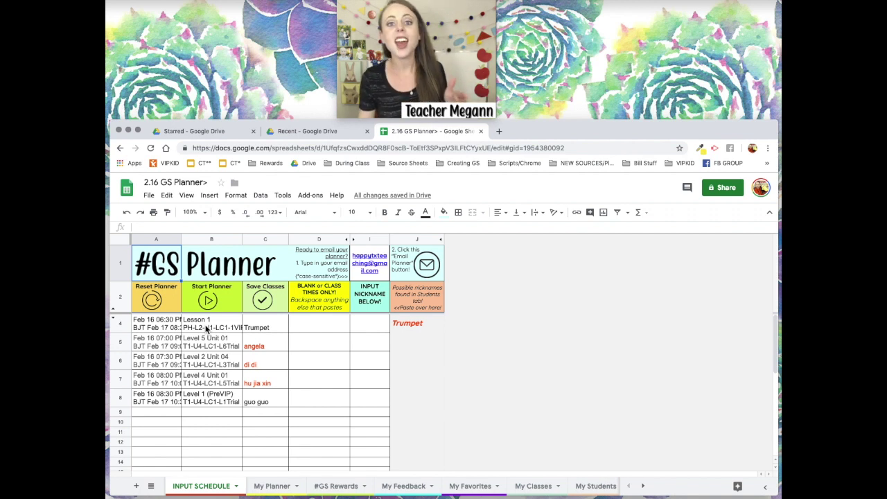
left_click(152, 301)
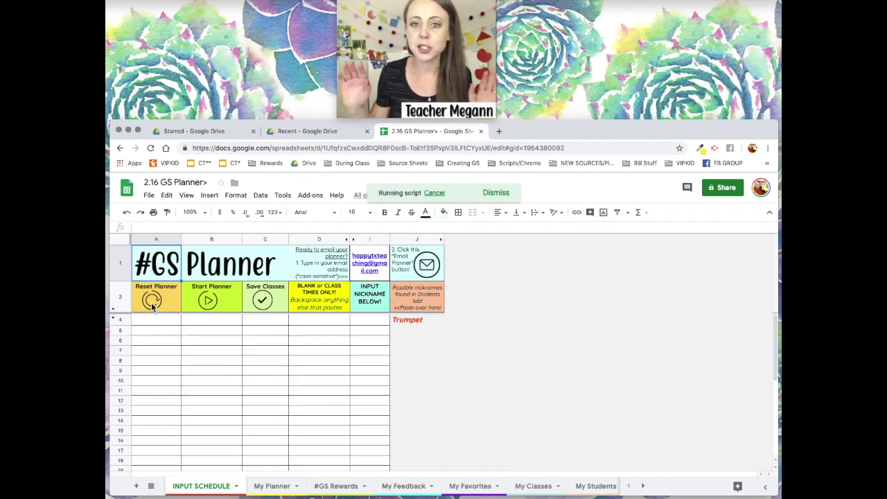